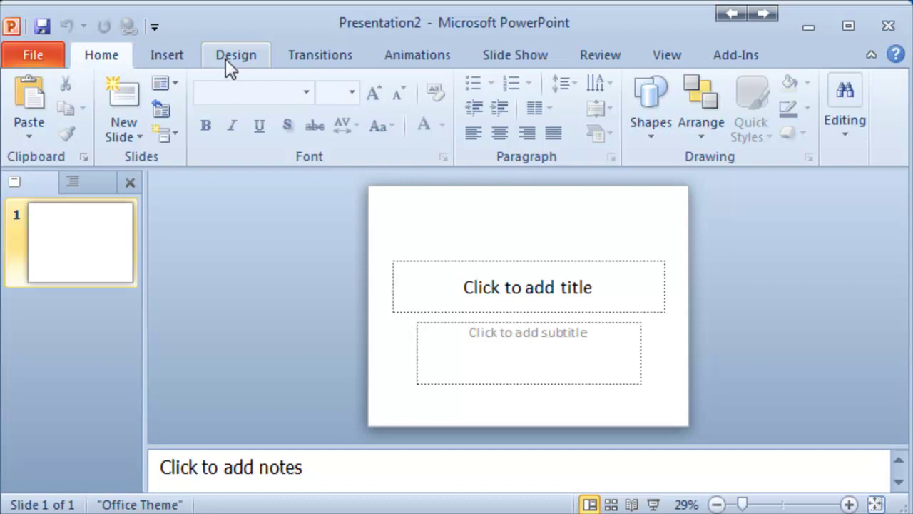
# - Apply the Executive theme to the blank presentation, followed by the Flow theme in its place
pyautogui.click(226, 57)
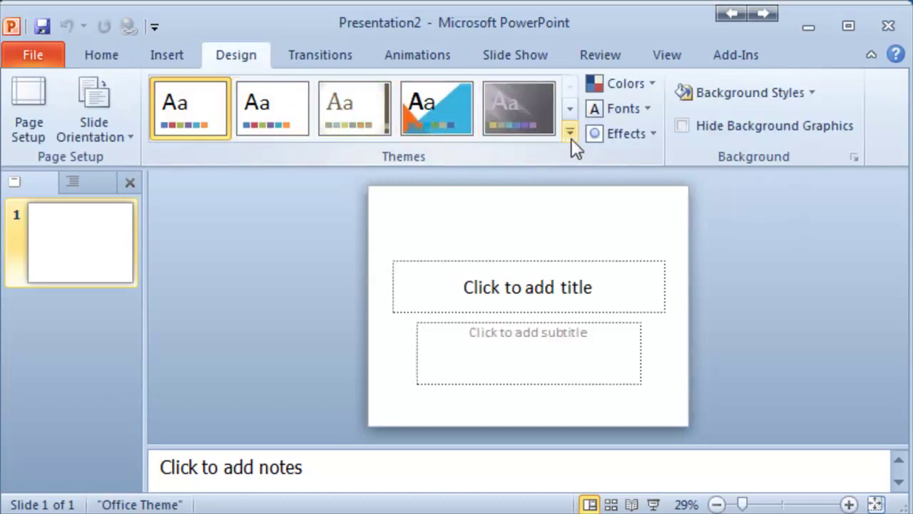
pyautogui.click(570, 134)
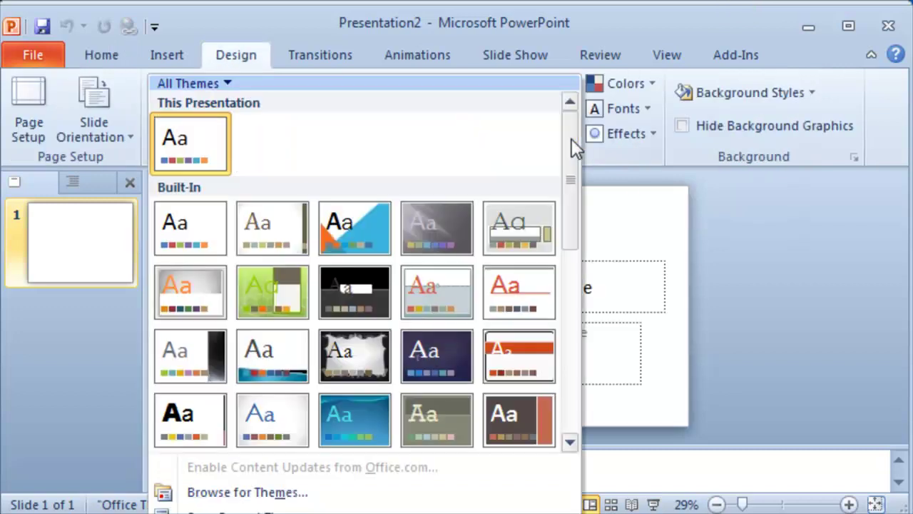
pyautogui.click(282, 437)
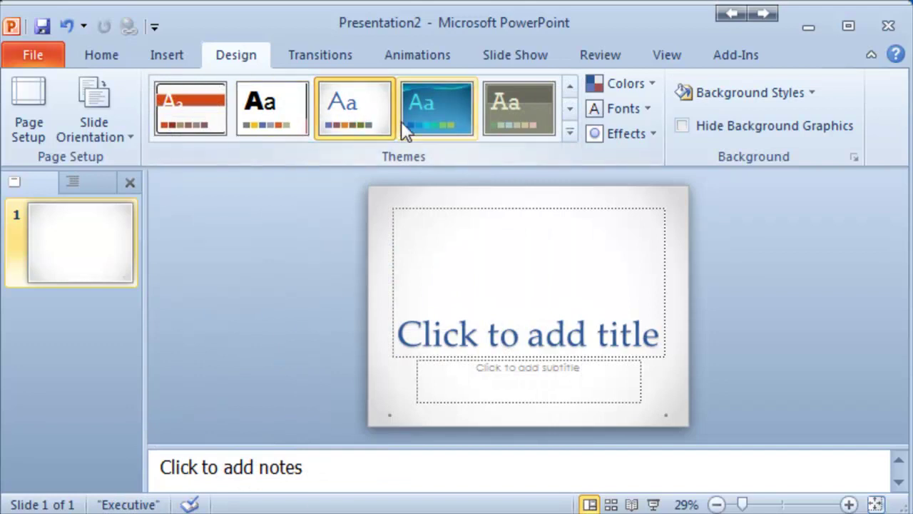
pyautogui.click(427, 118)
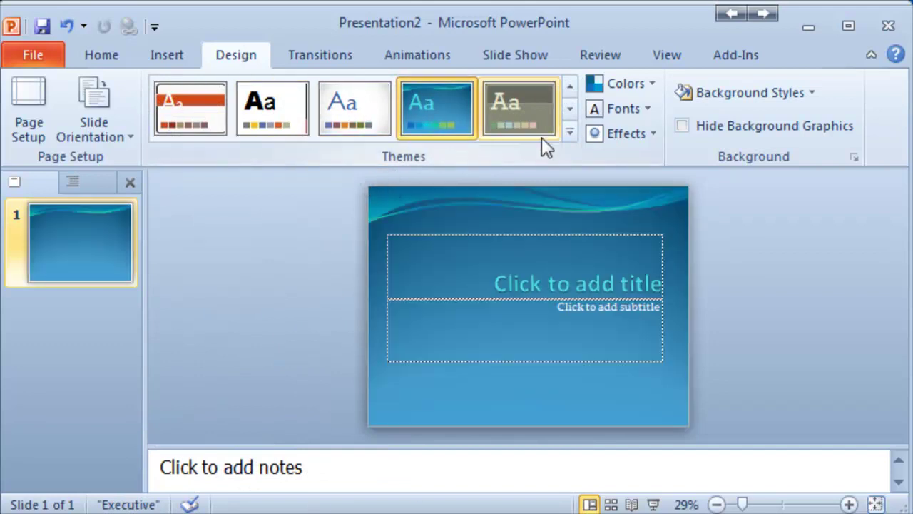
# - Look through the built-in themes down to Waveform without choosing another one
pyautogui.click(569, 133)
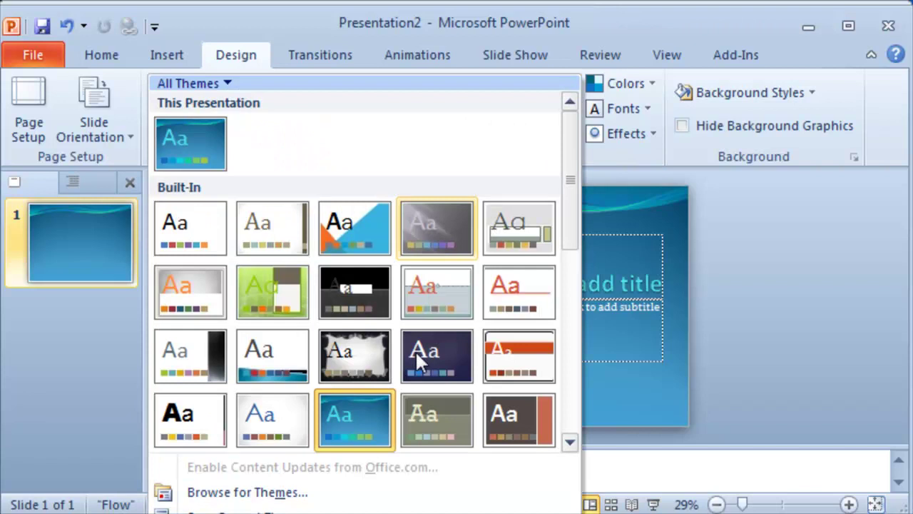
pyautogui.click(569, 442)
pyautogui.click(569, 441)
pyautogui.click(570, 440)
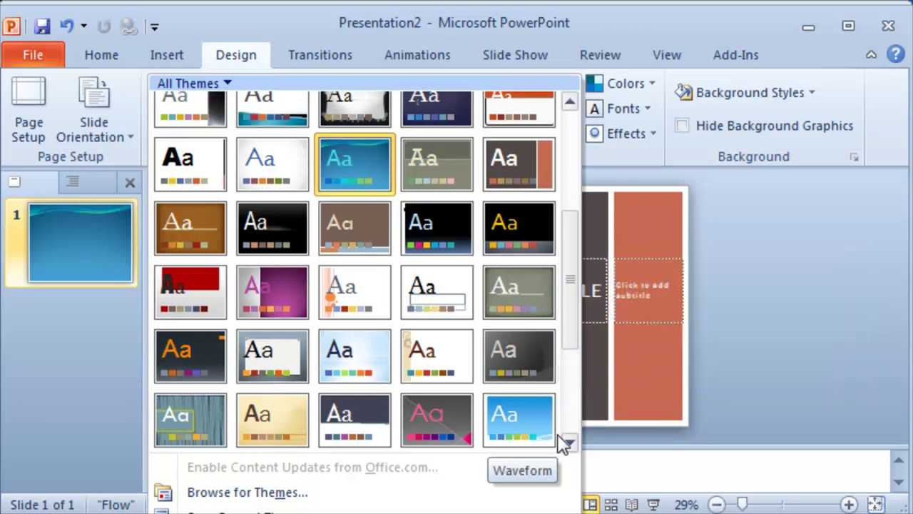
pyautogui.click(823, 212)
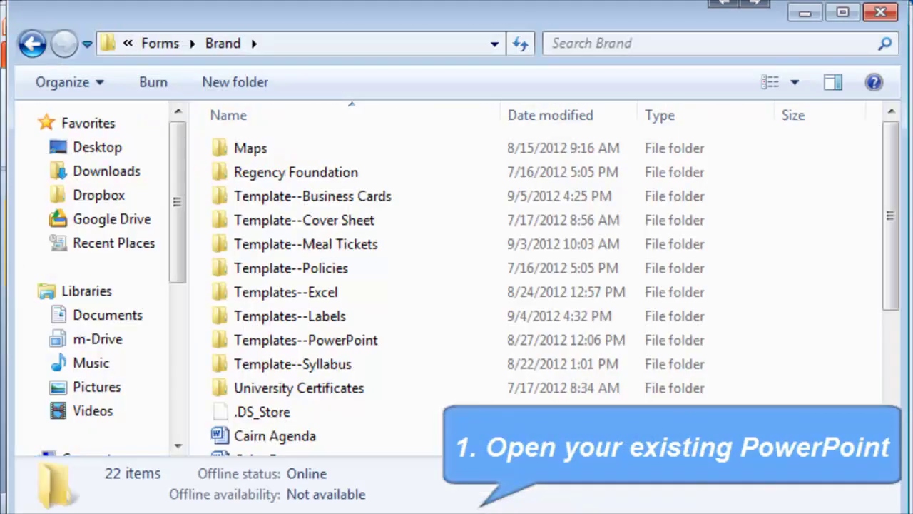
# - Open the Cairn University presentation template from the Templates--PowerPoint folder in K:\Forms\Brand and look over its available themes
pyautogui.click(284, 47)
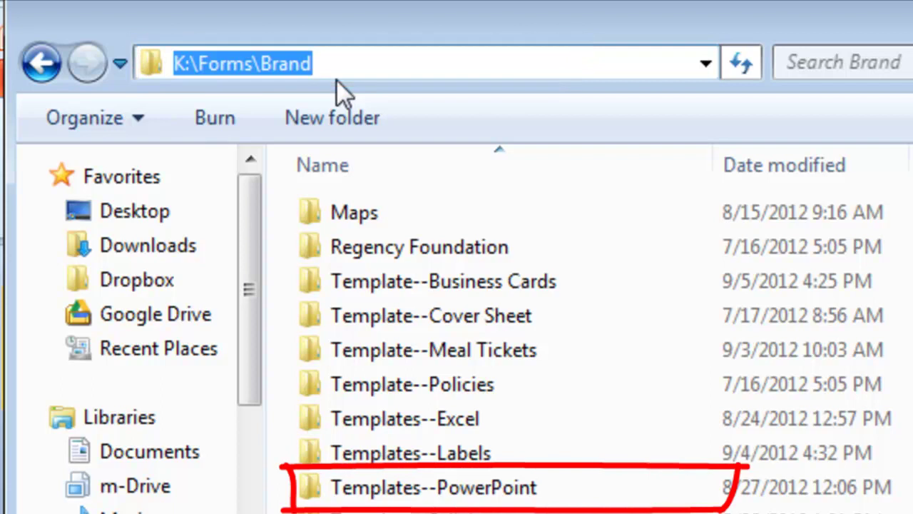
pyautogui.doubleClick(467, 490)
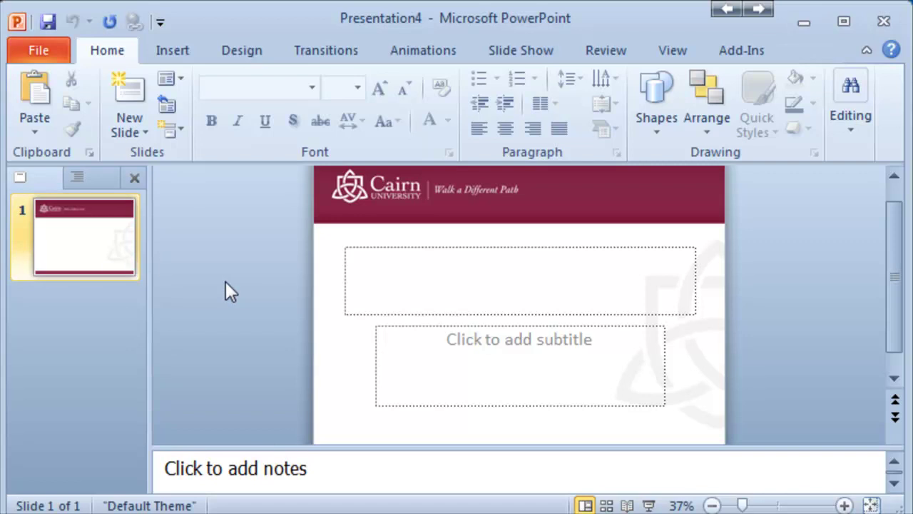
pyautogui.click(249, 56)
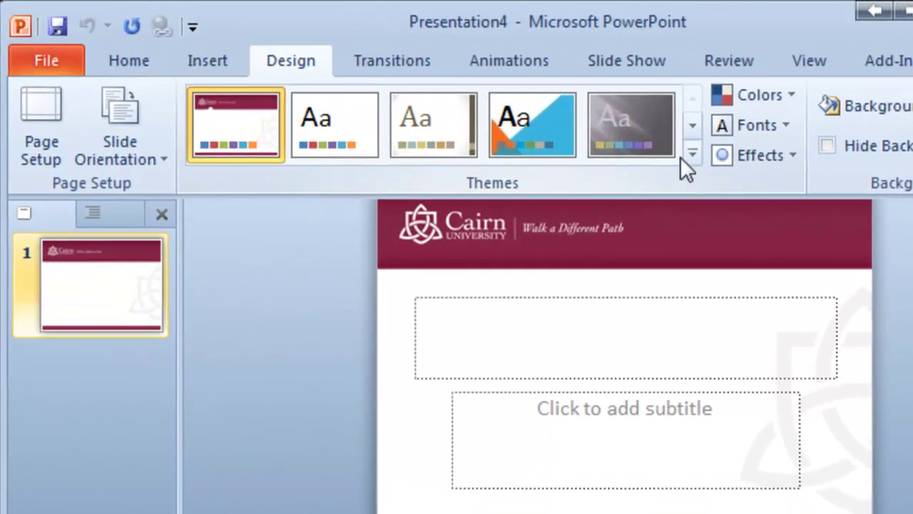
pyautogui.click(648, 144)
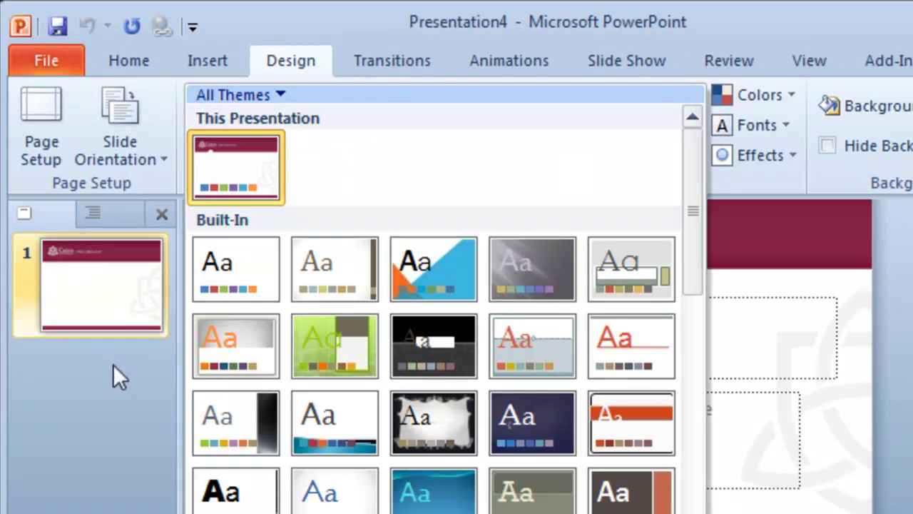
pyautogui.click(109, 418)
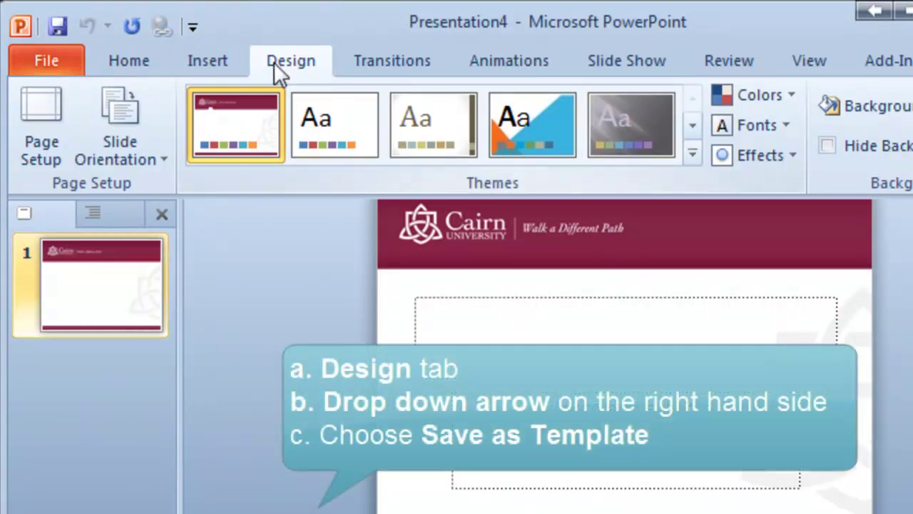
# - Save the current theme as Cairn Template in the Document Themes folder and check for it among the custom themes
pyautogui.click(693, 158)
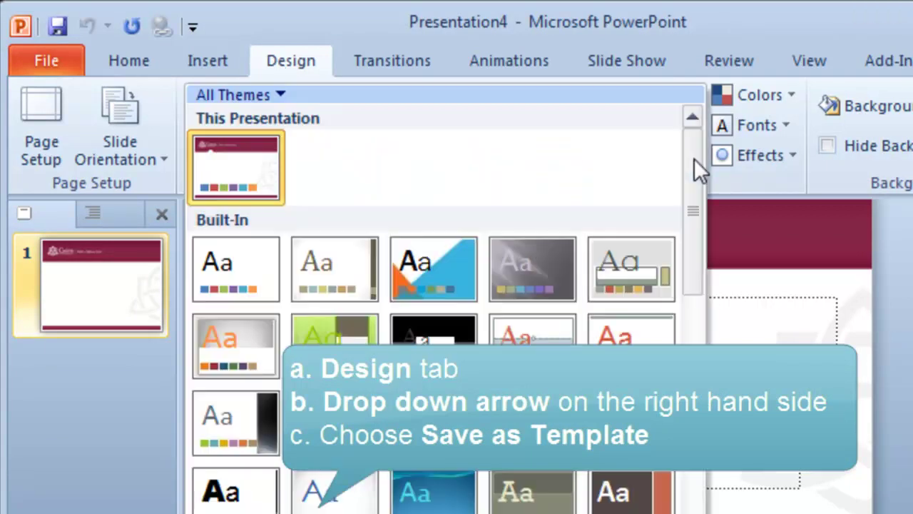
pyautogui.moveTo(694, 158); pyautogui.dragTo(698, 288)
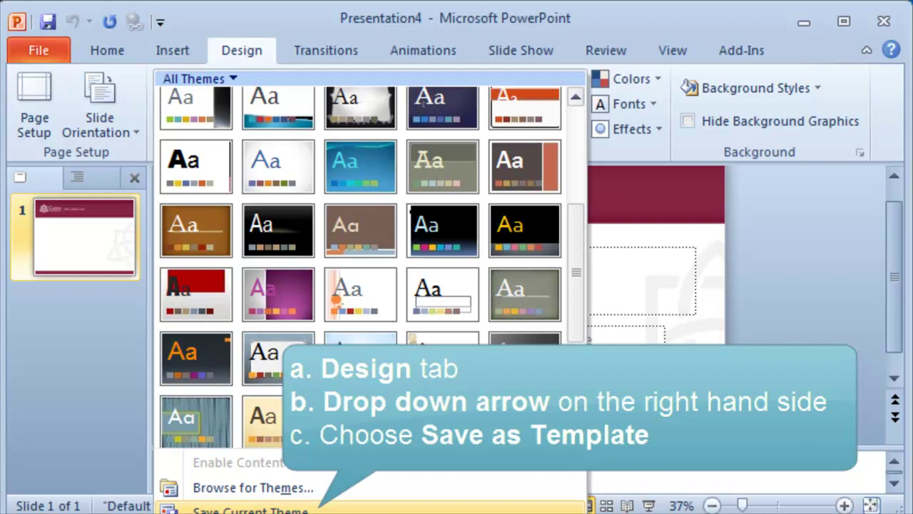
pyautogui.click(250, 509)
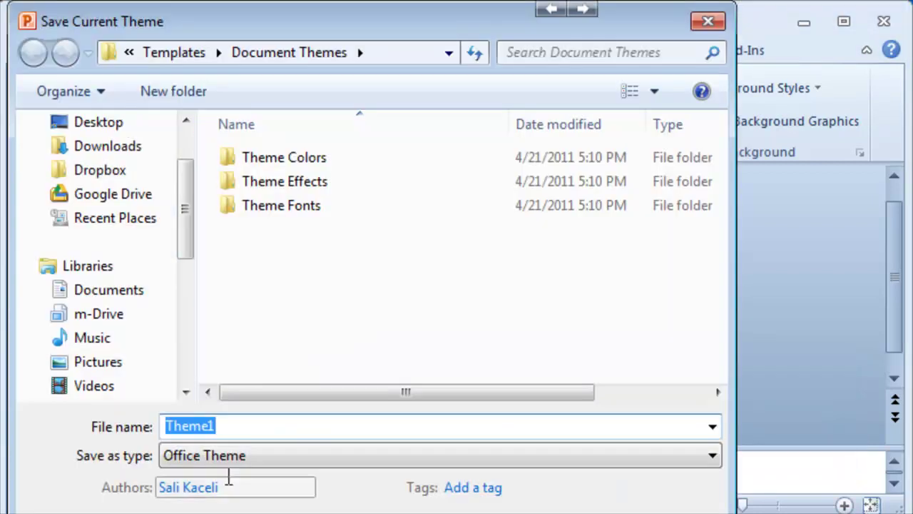
pyautogui.write('Cairn Template')
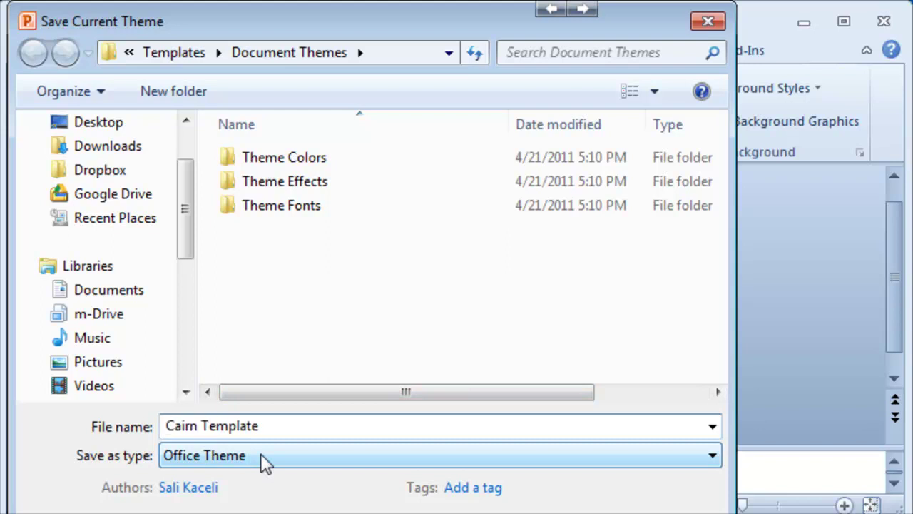
pyautogui.click(381, 63)
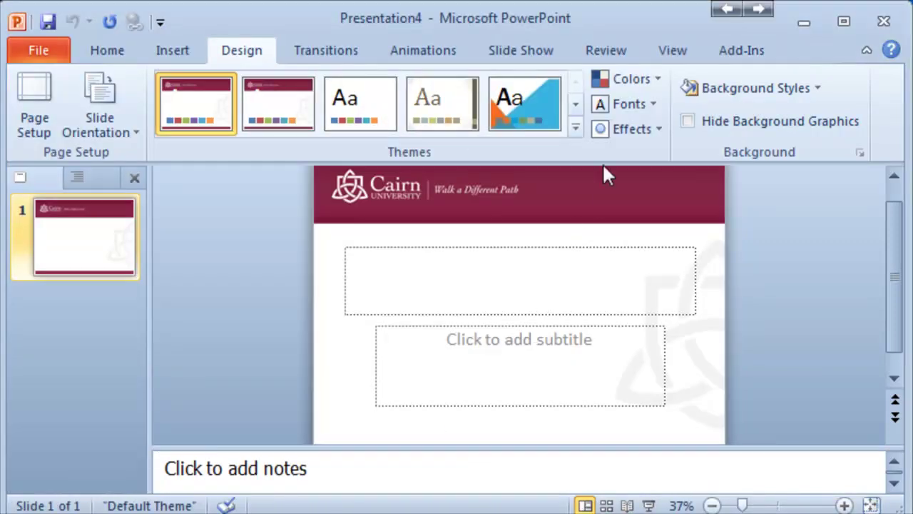
pyautogui.click(575, 128)
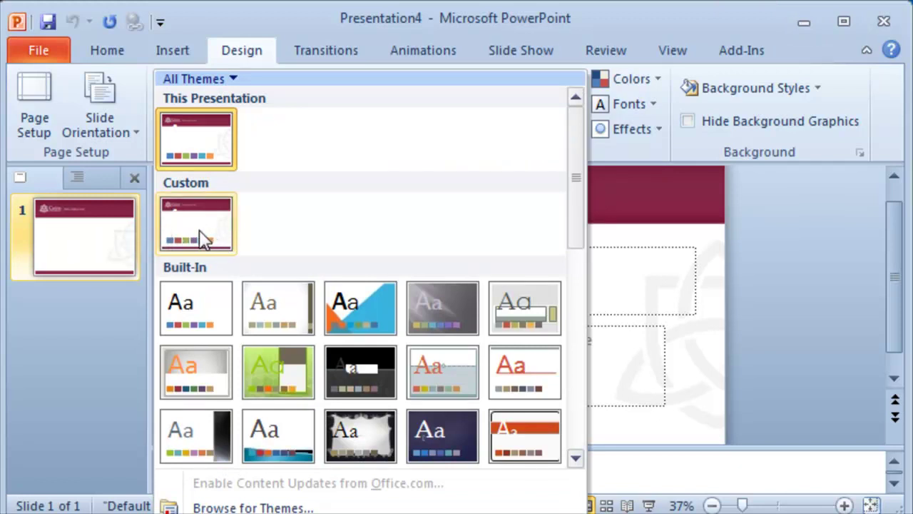
pyautogui.click(110, 343)
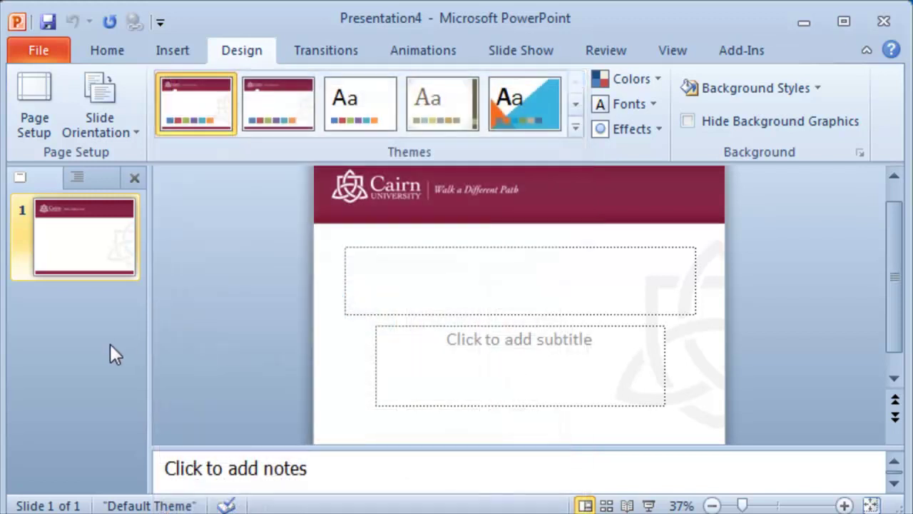
# - Create a new blank presentation and apply the custom Cairn Template theme to it
pyautogui.click(47, 48)
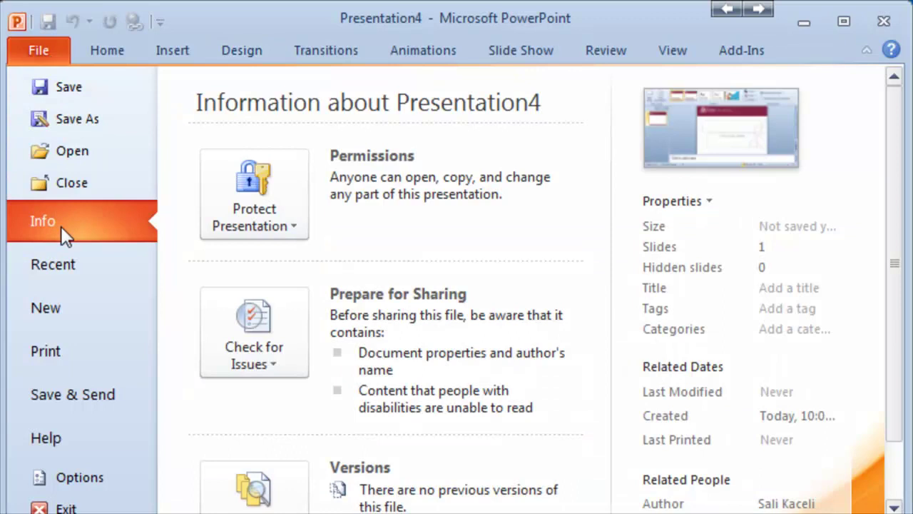
pyautogui.click(45, 307)
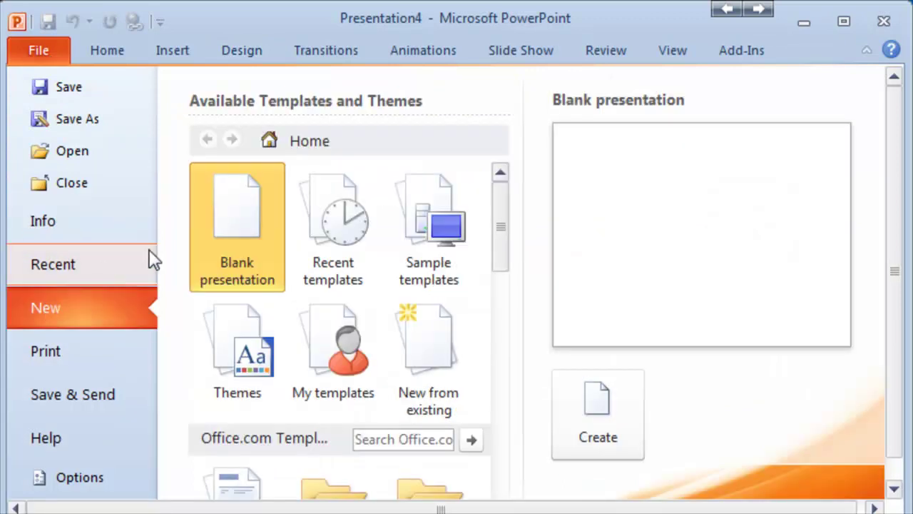
pyautogui.doubleClick(239, 239)
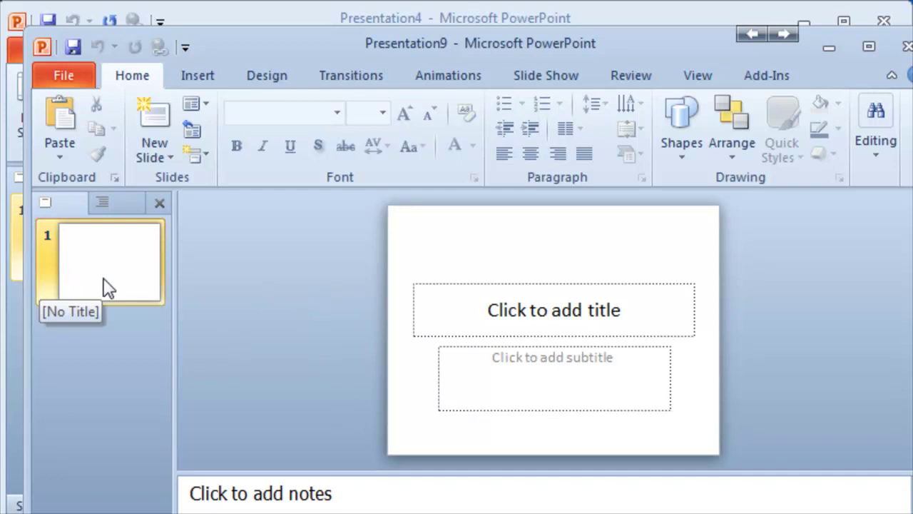
pyautogui.click(263, 78)
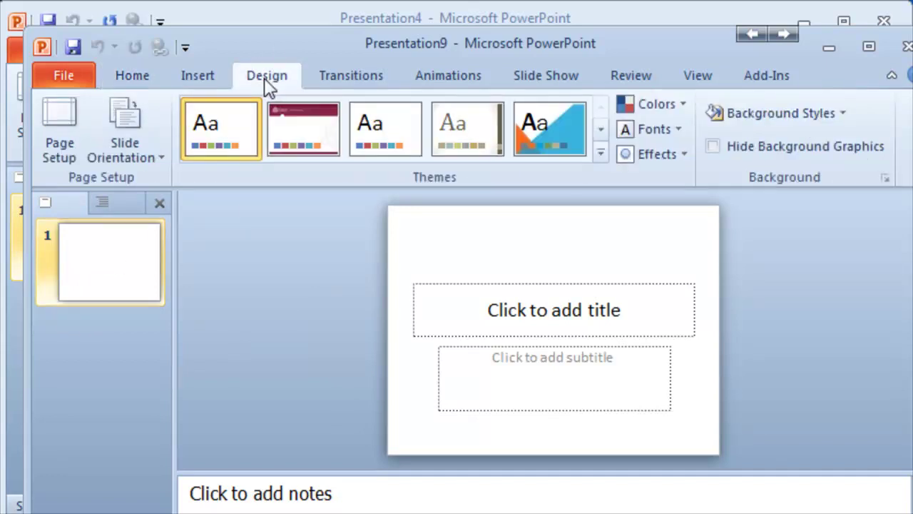
pyautogui.click(601, 153)
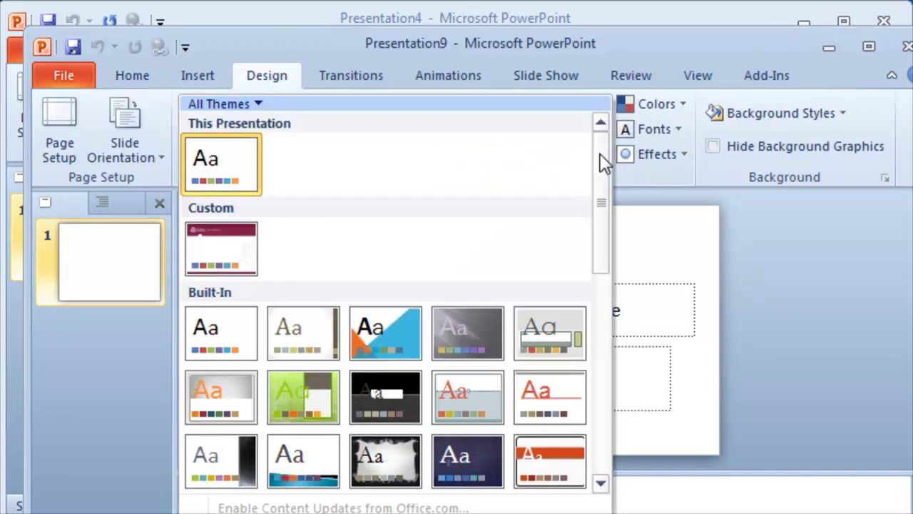
pyautogui.click(216, 264)
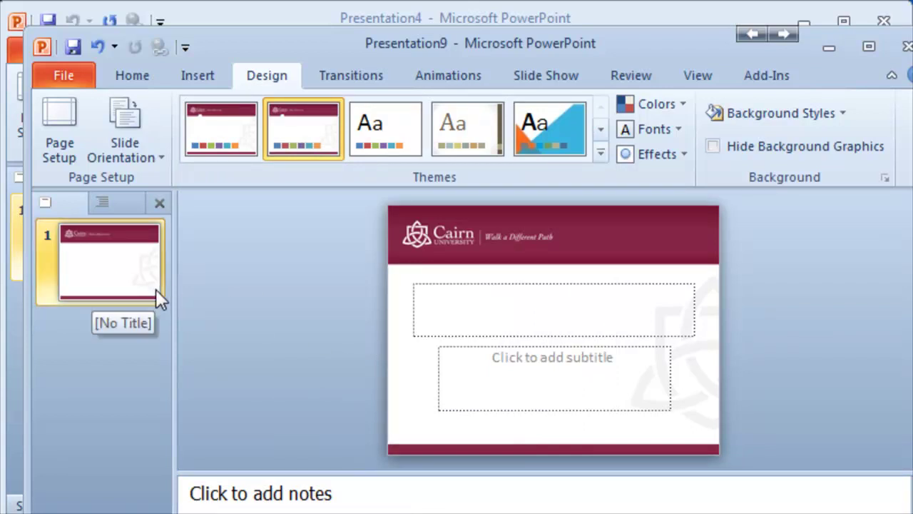
# - Enter M as the title of slide 1, add a Title and Content slide after it, and return to slide 1
pyautogui.press('Tab')
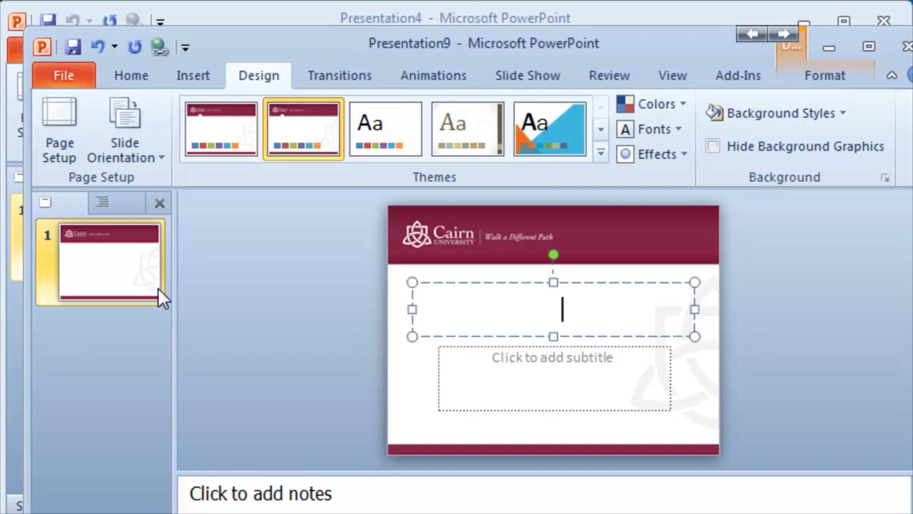
pyautogui.press('Delete')
pyautogui.click(130, 77)
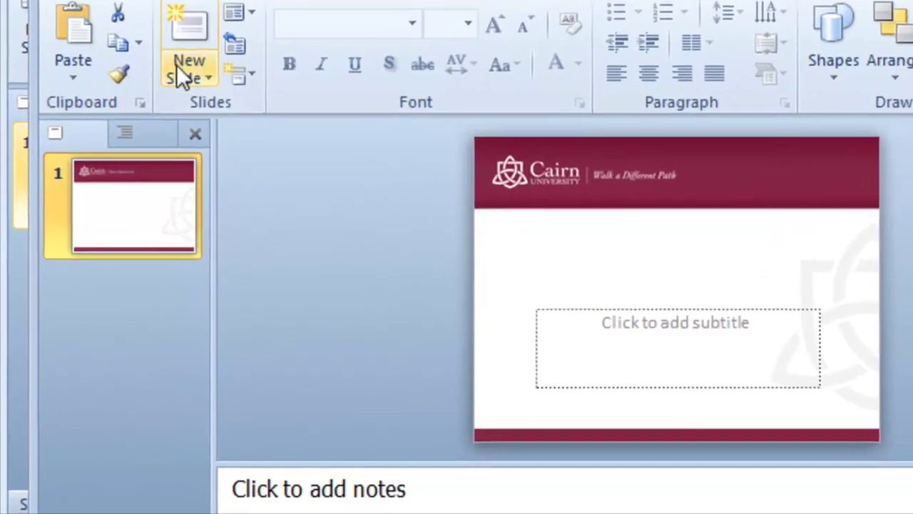
pyautogui.click(161, 146)
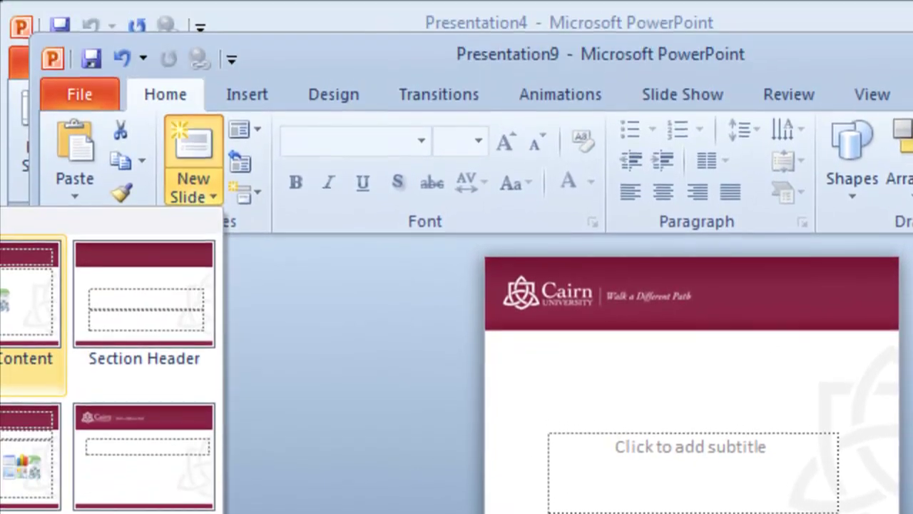
pyautogui.click(28, 296)
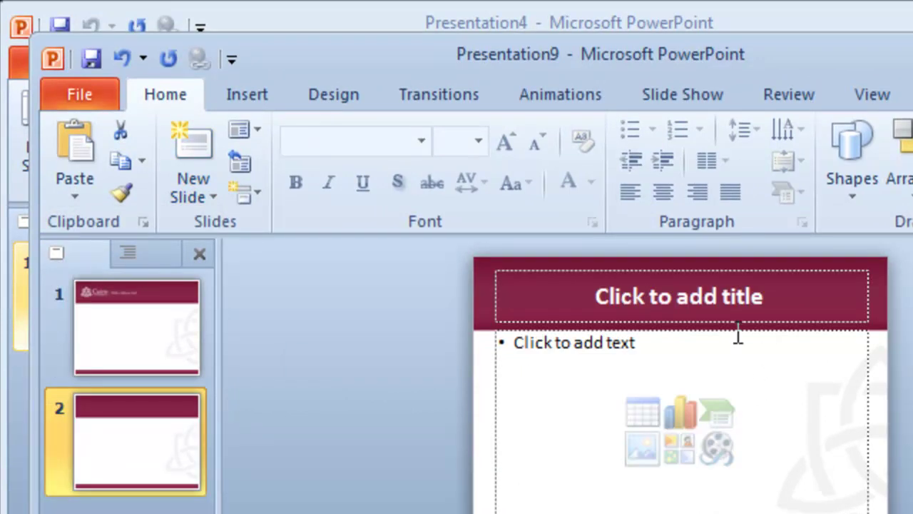
pyautogui.click(132, 326)
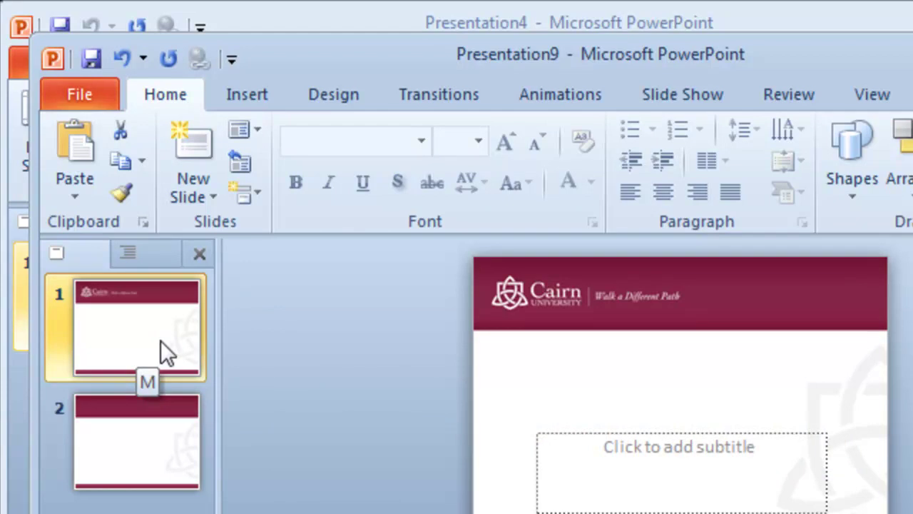
# - Set the custom Cairn Template theme as the default theme
pyautogui.click(335, 96)
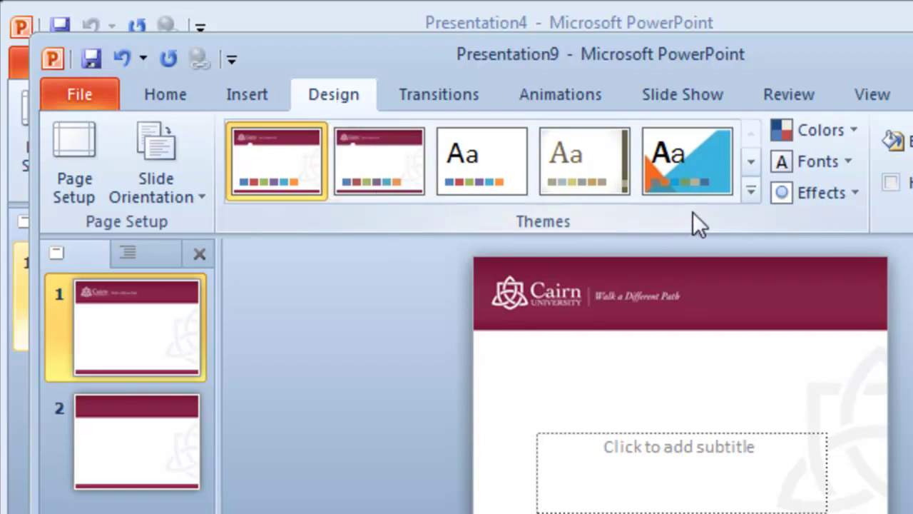
pyautogui.click(751, 192)
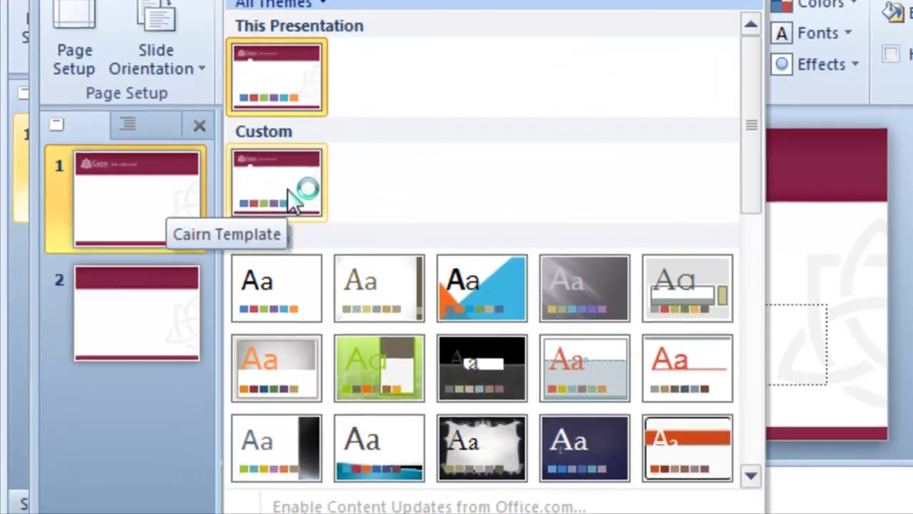
pyautogui.rightClick(293, 330)
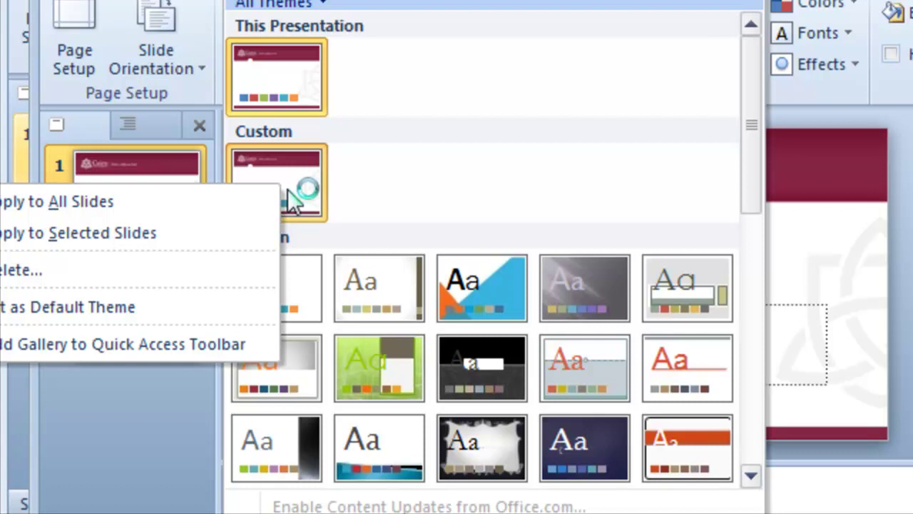
pyautogui.click(118, 310)
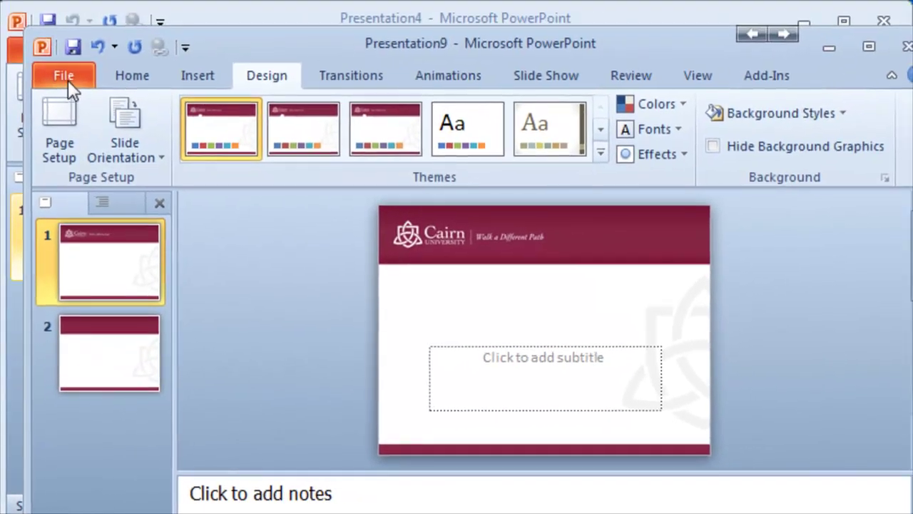
# - Create another blank presentation to test the default theme
pyautogui.click(68, 80)
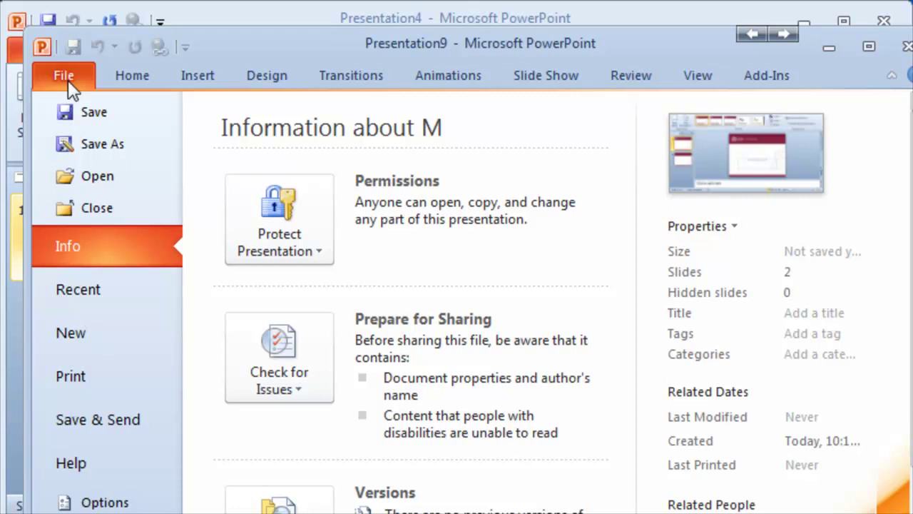
pyautogui.click(103, 339)
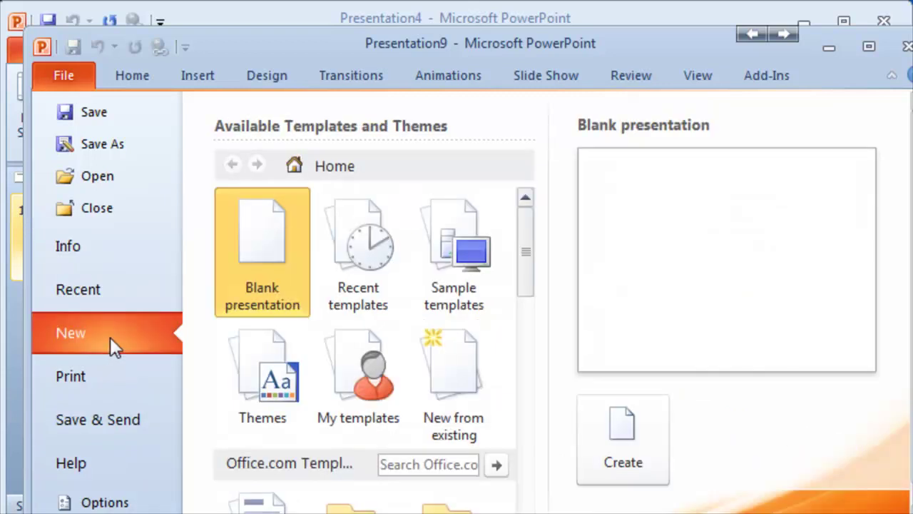
pyautogui.doubleClick(264, 255)
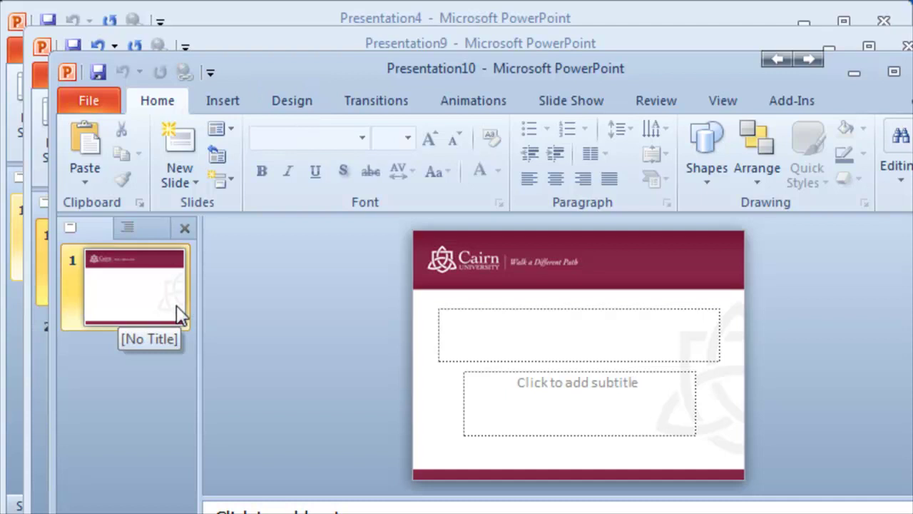
# - Show the available options for the first custom Cairn theme in the new presentation
pyautogui.click(308, 107)
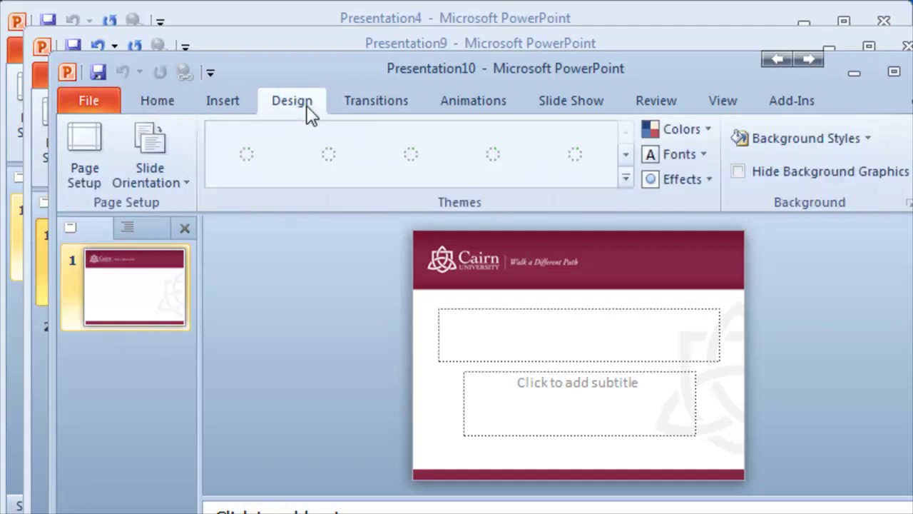
pyautogui.click(625, 179)
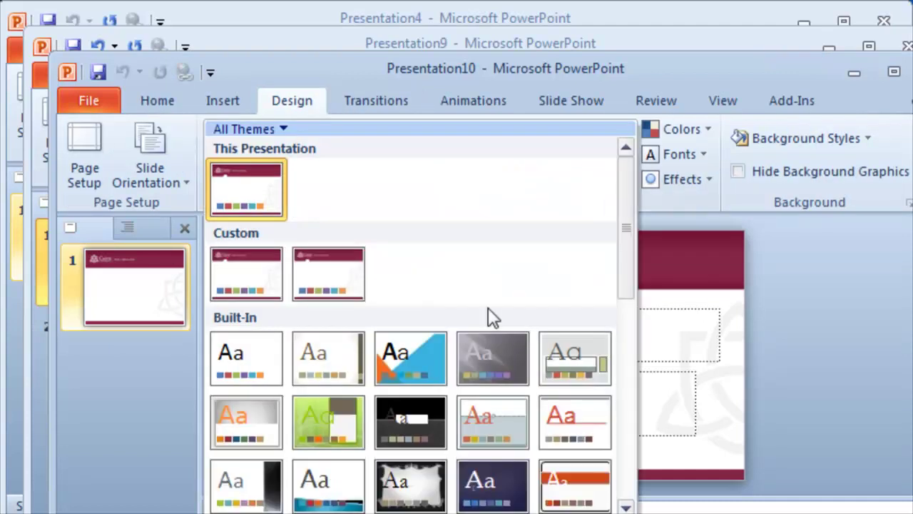
pyautogui.rightClick(255, 282)
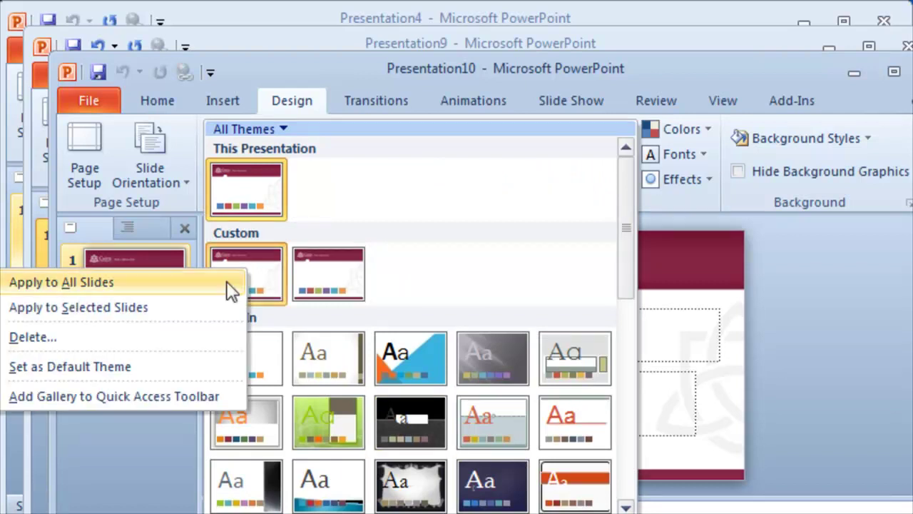